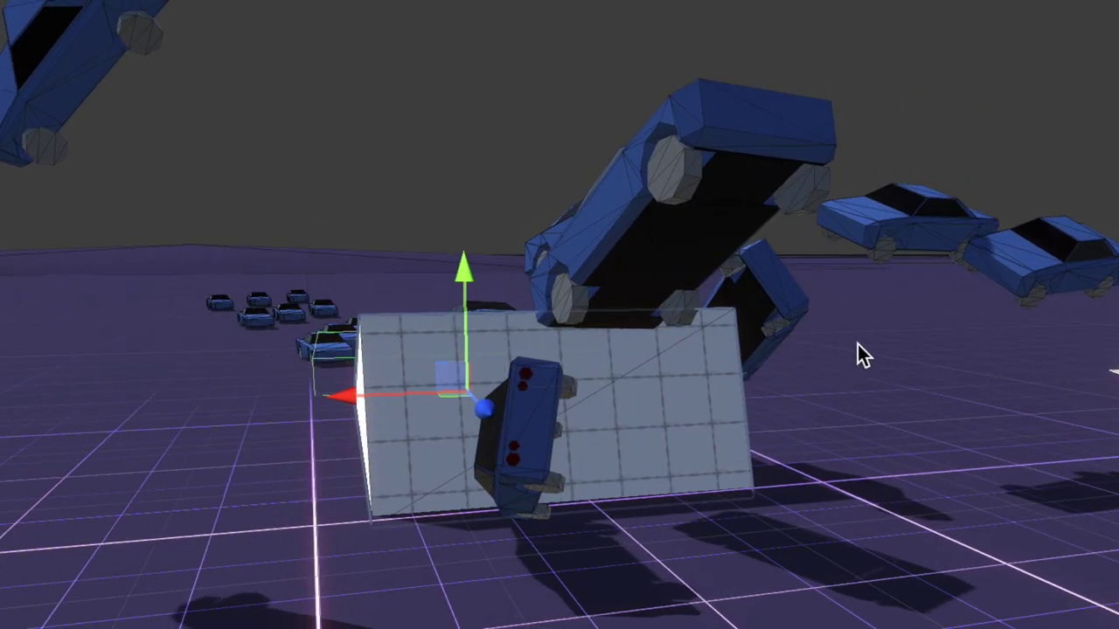
Step: Orbit the Scene view around the flat platform, its test car and the trigger box
{"action": "left_click_drag", "start_coordinate": [864, 355], "coordinate": [383, 356], "text": "alt"}
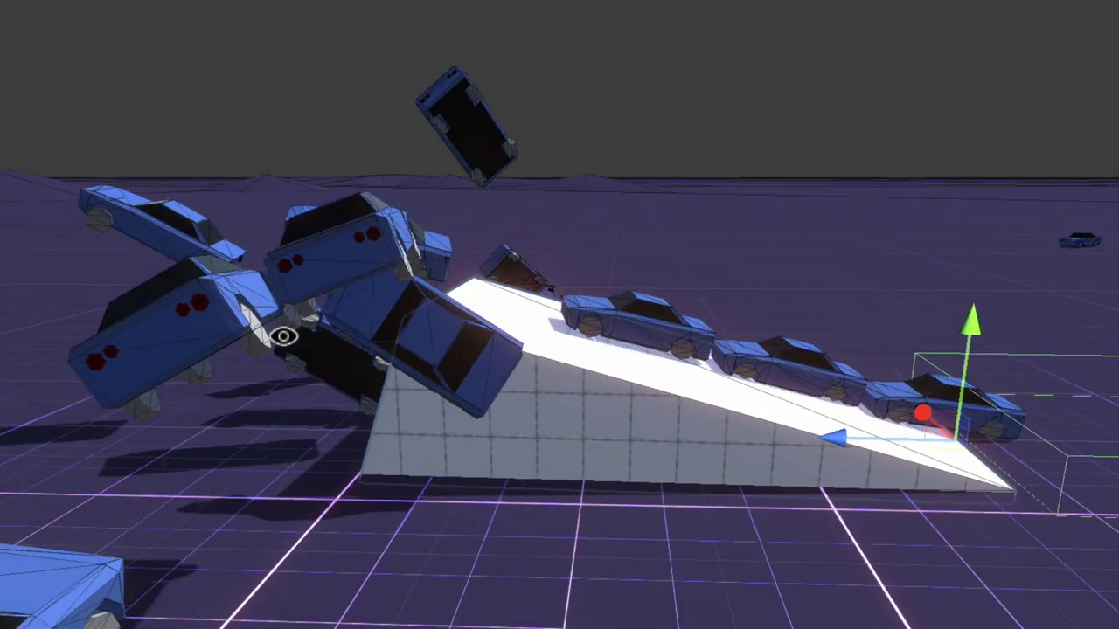
{"action": "left_click_drag", "start_coordinate": [756, 306], "coordinate": [619, 330], "text": "alt"}
{"action": "left_click_drag", "start_coordinate": [939, 328], "coordinate": [399, 294], "text": "alt"}
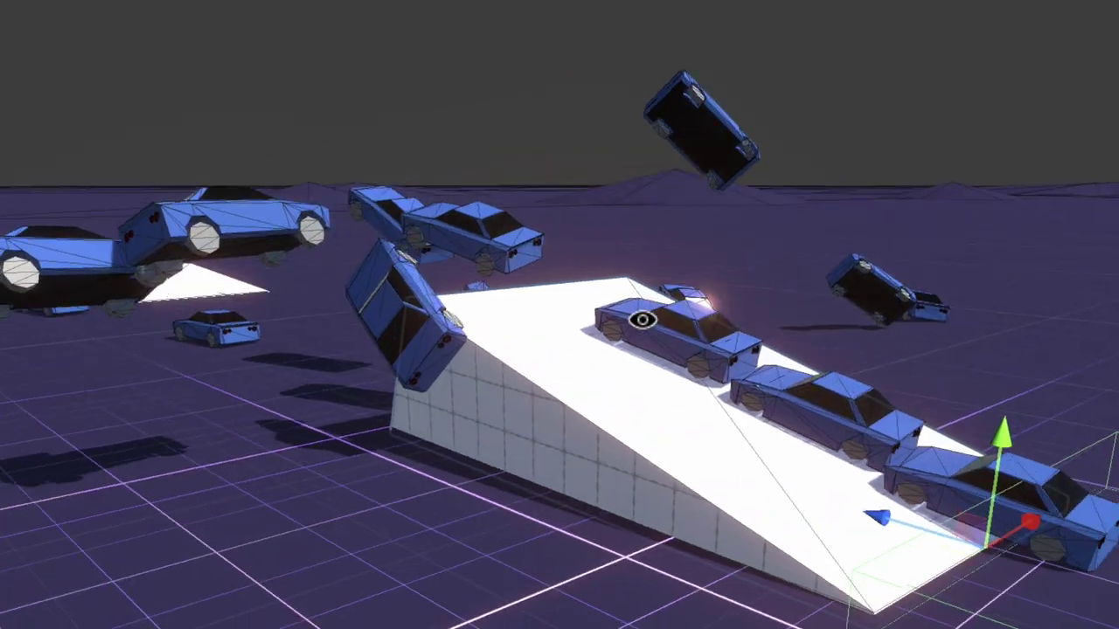
{"action": "mouse_move", "coordinate": [919, 318]}
{"action": "left_mouse_down", "text": "alt"}
{"action": "mouse_move", "coordinate": [797, 305]}
{"action": "mouse_move", "coordinate": [552, 325]}
{"action": "left_mouse_up", "text": "alt"}
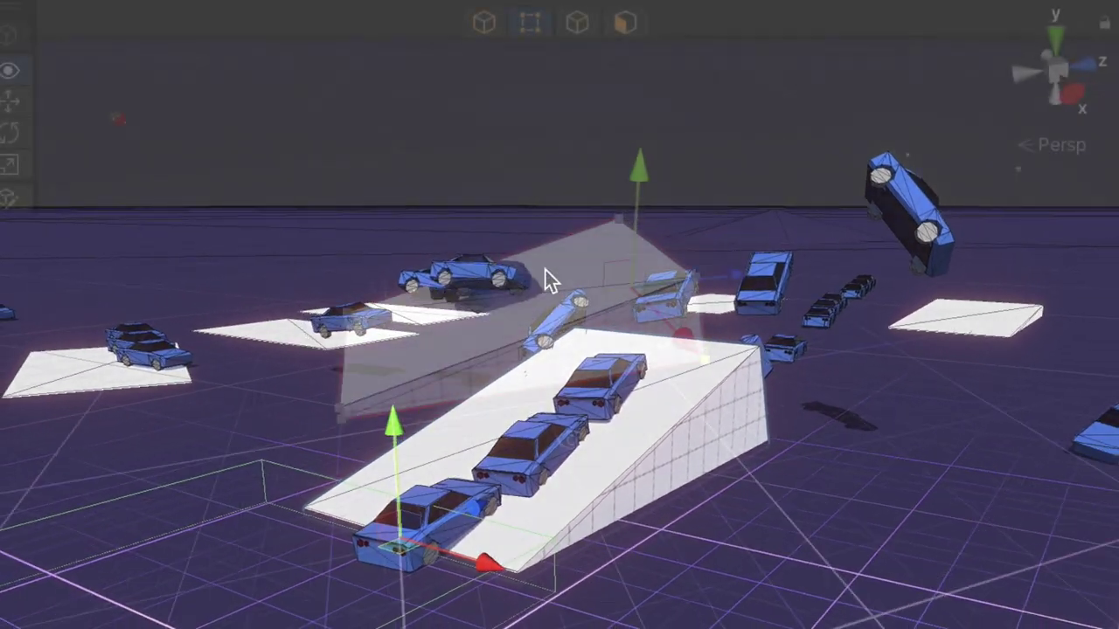
{"action": "mouse_move", "coordinate": [617, 358]}
{"action": "left_mouse_down", "text": "alt"}
{"action": "mouse_move", "coordinate": [907, 324]}
{"action": "mouse_move", "coordinate": [498, 292]}
{"action": "left_mouse_up", "text": "alt"}
{"action": "left_click_drag", "start_coordinate": [347, 339], "coordinate": [362, 282], "text": "alt"}
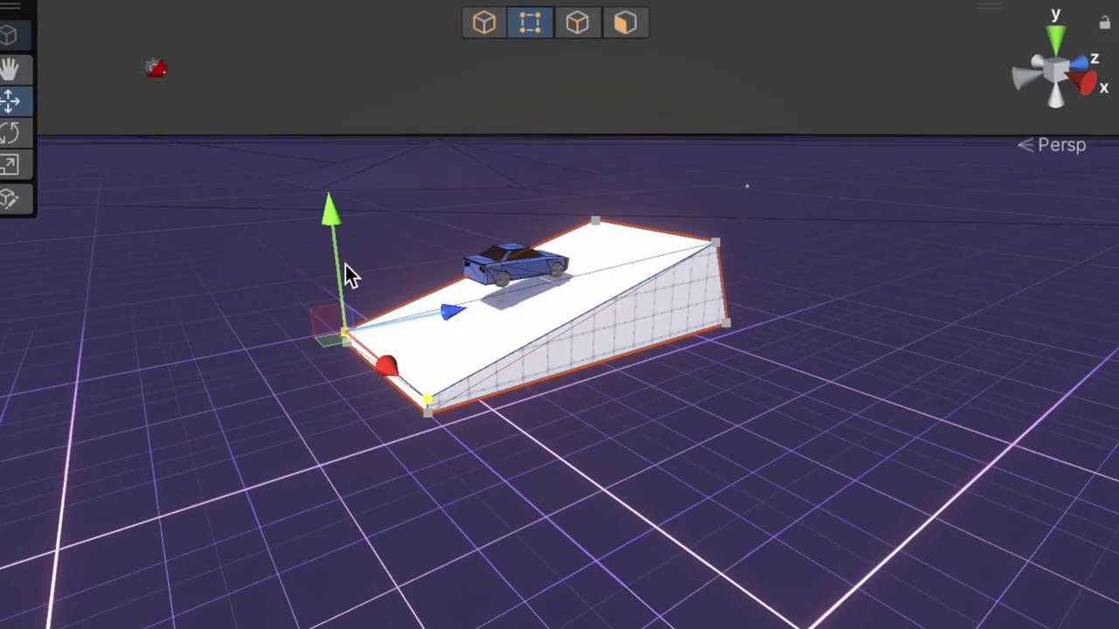
{"action": "mouse_move", "coordinate": [726, 447]}
{"action": "left_mouse_down", "text": "alt"}
{"action": "mouse_move", "coordinate": [415, 417]}
{"action": "mouse_move", "coordinate": [288, 469]}
{"action": "left_mouse_up", "text": "alt"}
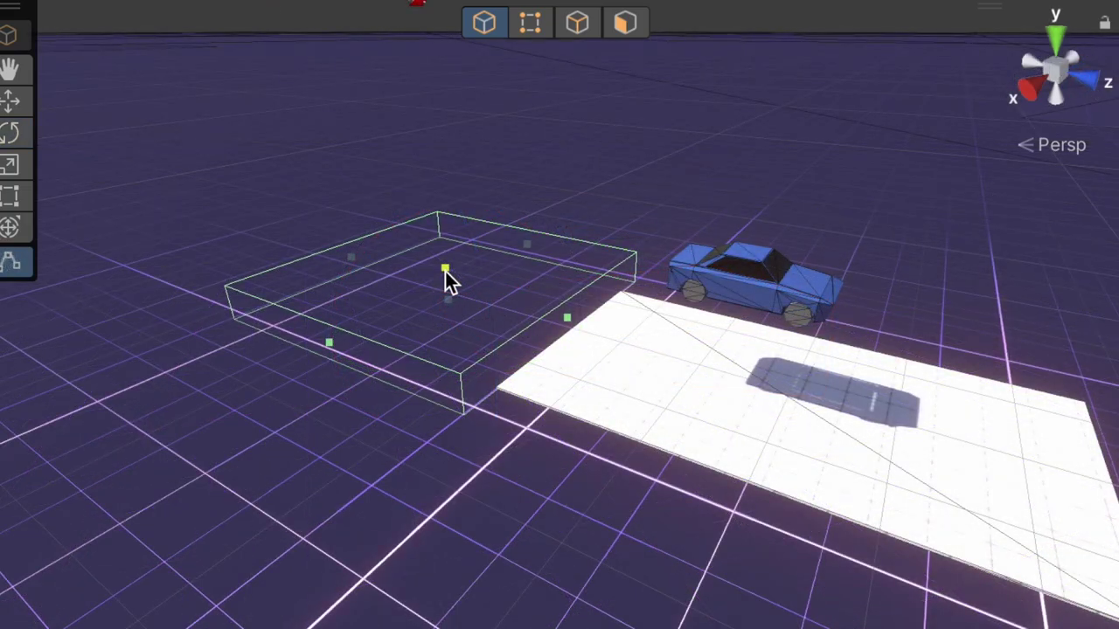
Step: Slide the test car into the trigger box so the flat platform tilts up into a ramp
{"action": "mouse_move", "coordinate": [466, 457]}
{"action": "left_mouse_down", "text": "alt"}
{"action": "mouse_move", "coordinate": [957, 408]}
{"action": "mouse_move", "coordinate": [550, 416]}
{"action": "mouse_move", "coordinate": [405, 392]}
{"action": "left_mouse_up", "text": "alt"}
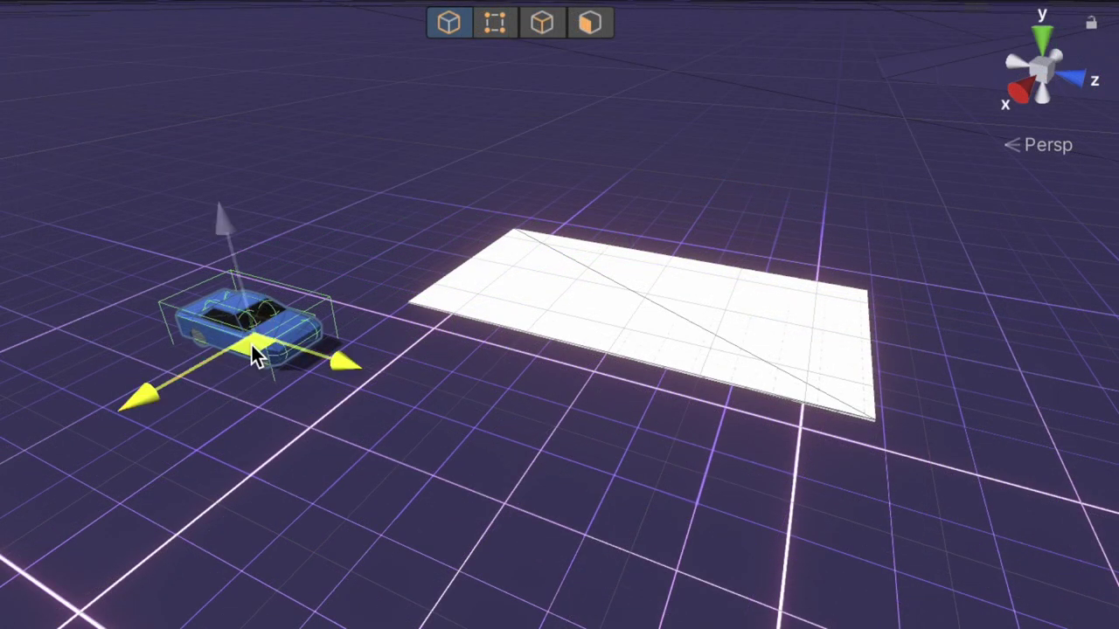
{"action": "left_click_drag", "start_coordinate": [280, 271], "coordinate": [343, 249]}
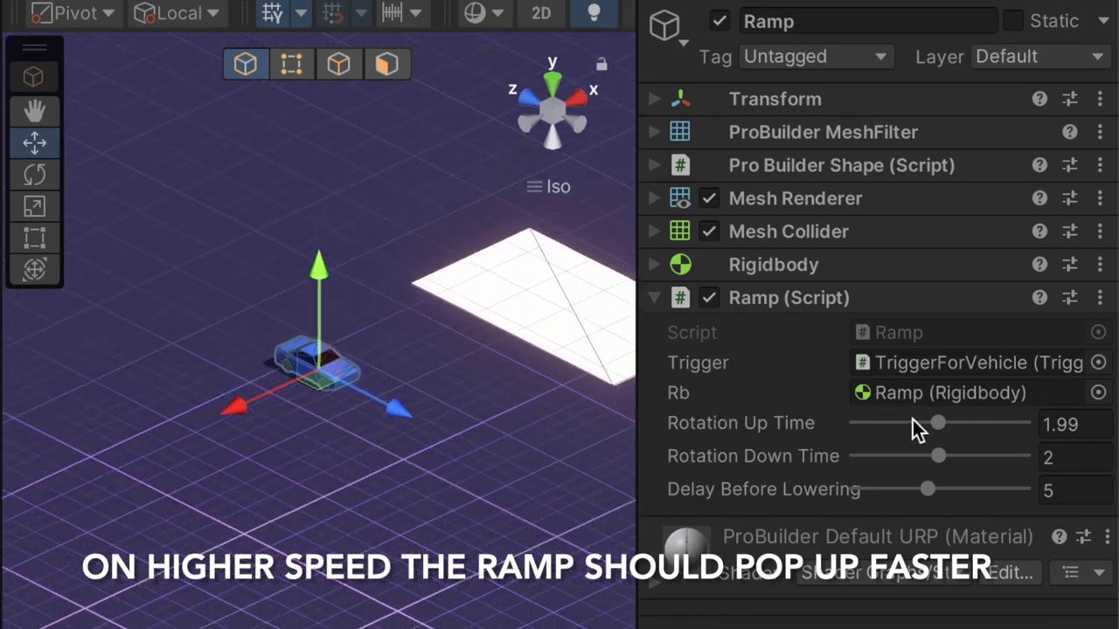
Step: Lower the Ramp script's Rotation Up Time slider from 1.99 to 1.53
{"action": "left_click_drag", "start_coordinate": [937, 423], "coordinate": [914, 425]}
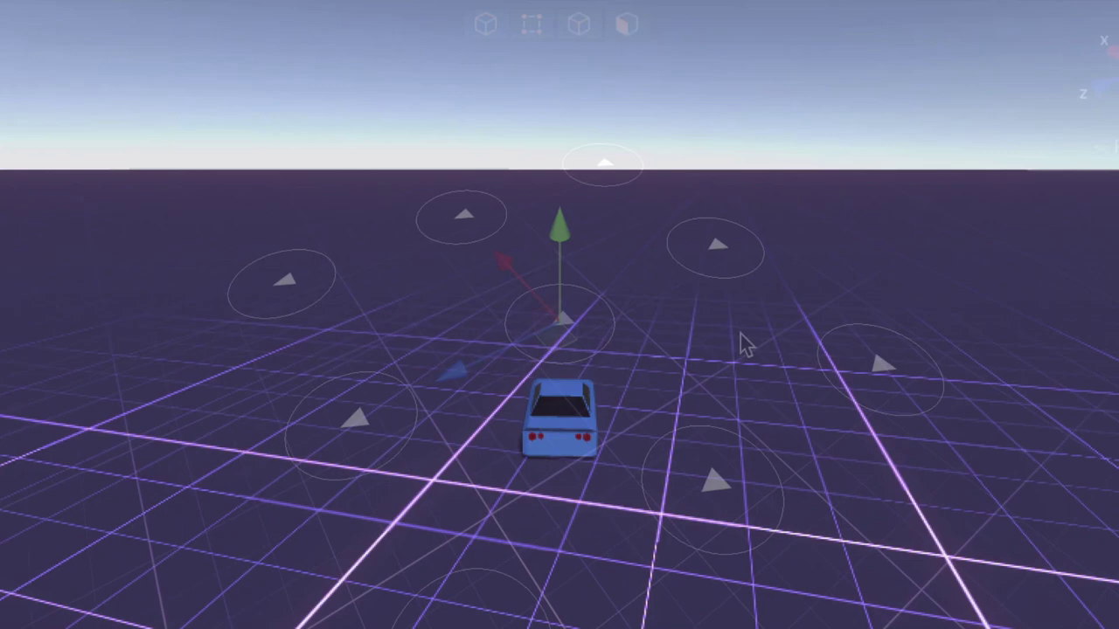
{"action": "left_click_drag", "start_coordinate": [874, 350], "coordinate": [333, 244], "text": "alt"}
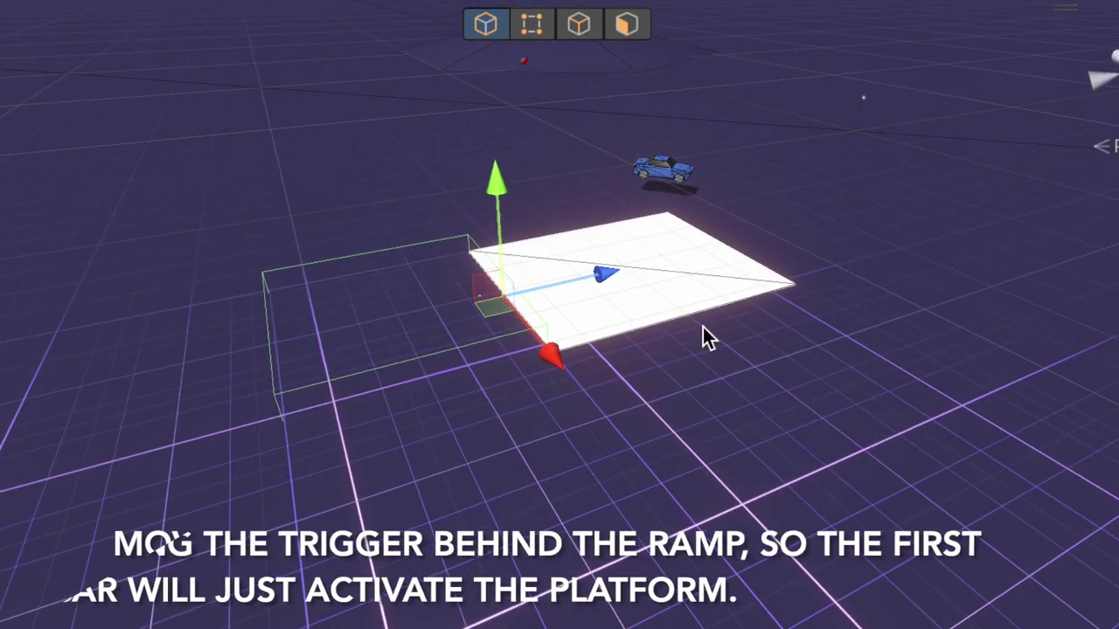
Step: Move the trigger box along Z to sit behind the white platform
{"action": "left_click_drag", "start_coordinate": [617, 282], "coordinate": [617, 282]}
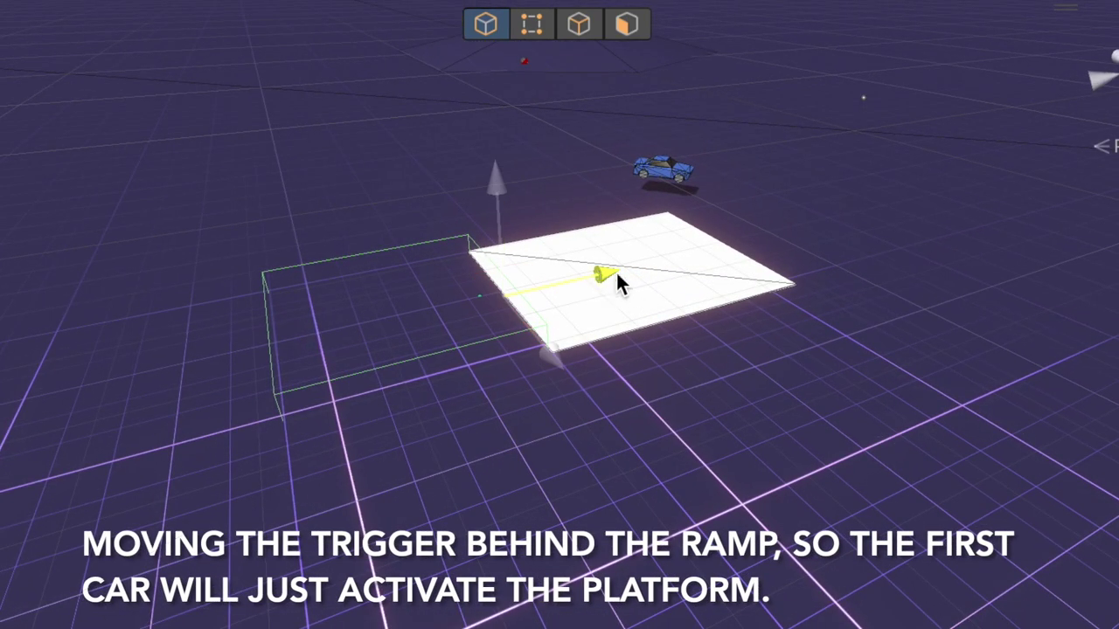
{"action": "left_click_drag", "start_coordinate": [977, 209], "coordinate": [940, 229]}
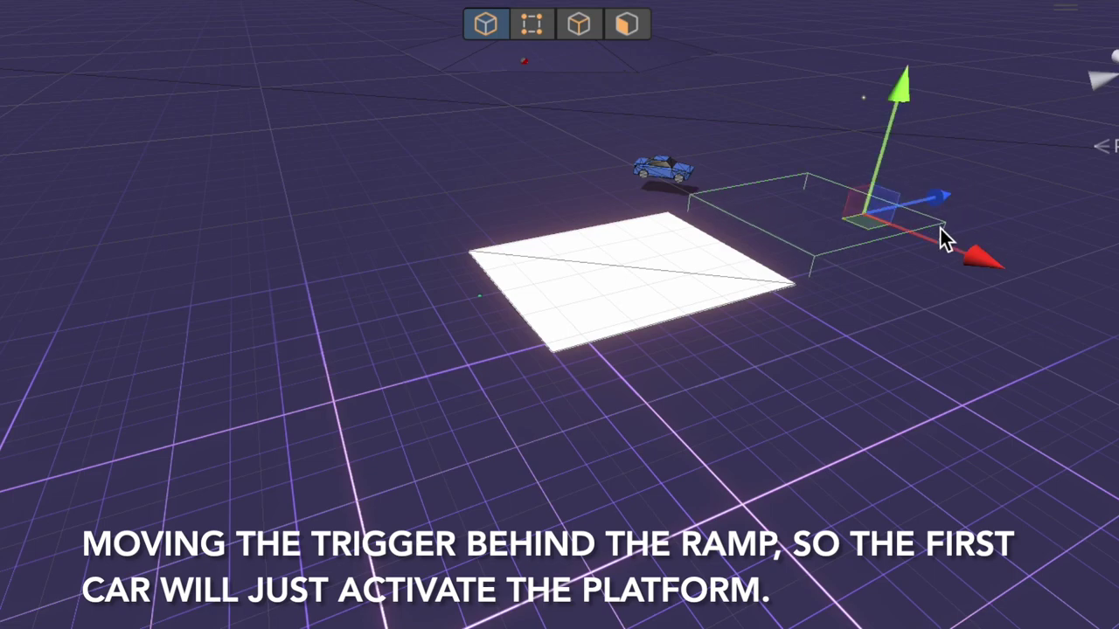
{"action": "middle_click_drag", "start_coordinate": [966, 416], "coordinate": [801, 470]}
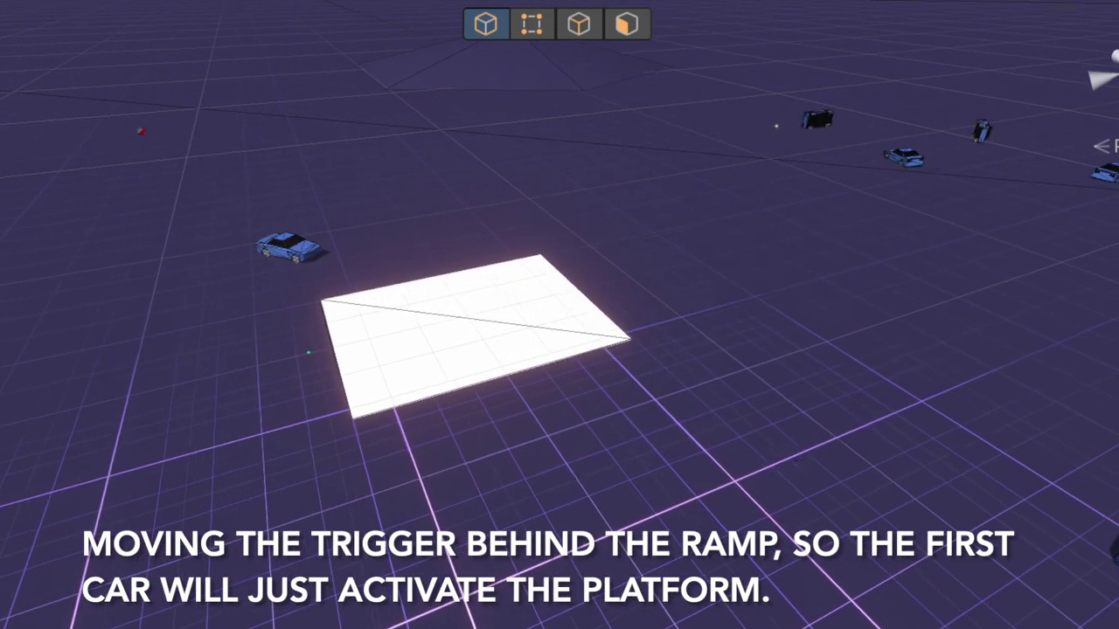
{"action": "left_click_drag", "start_coordinate": [343, 531], "coordinate": [641, 389], "text": "alt"}
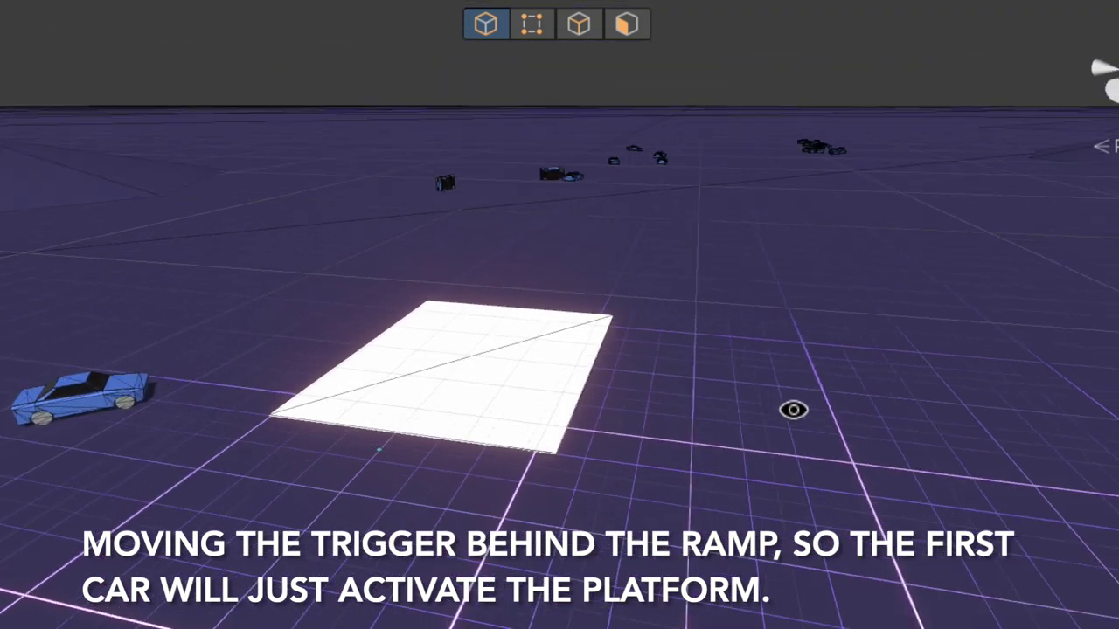
{"action": "mouse_move", "coordinate": [184, 404]}
{"action": "left_mouse_down", "text": "alt"}
{"action": "mouse_move", "coordinate": [412, 365]}
{"action": "mouse_move", "coordinate": [453, 348]}
{"action": "mouse_move", "coordinate": [454, 329]}
{"action": "left_mouse_up", "text": "alt"}
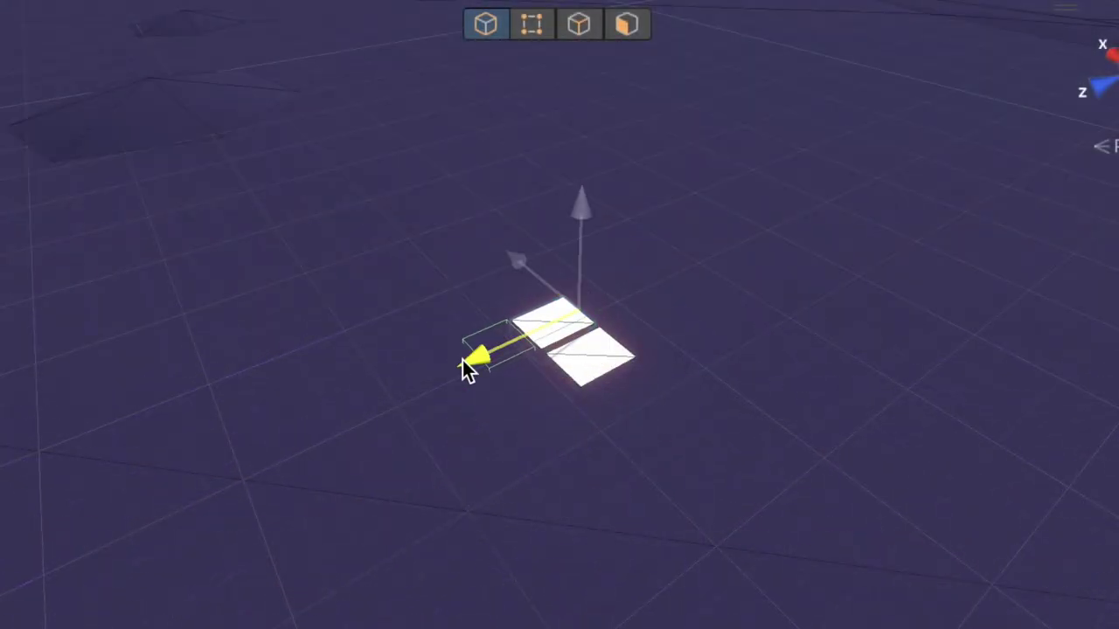
Step: Shift the ramp platform along Z, duplicate it, and move the copy along X
{"action": "left_click_drag", "start_coordinate": [467, 367], "coordinate": [539, 330]}
{"action": "key", "text": "ctrl+d"}
{"action": "left_click_drag", "start_coordinate": [584, 242], "coordinate": [613, 350]}
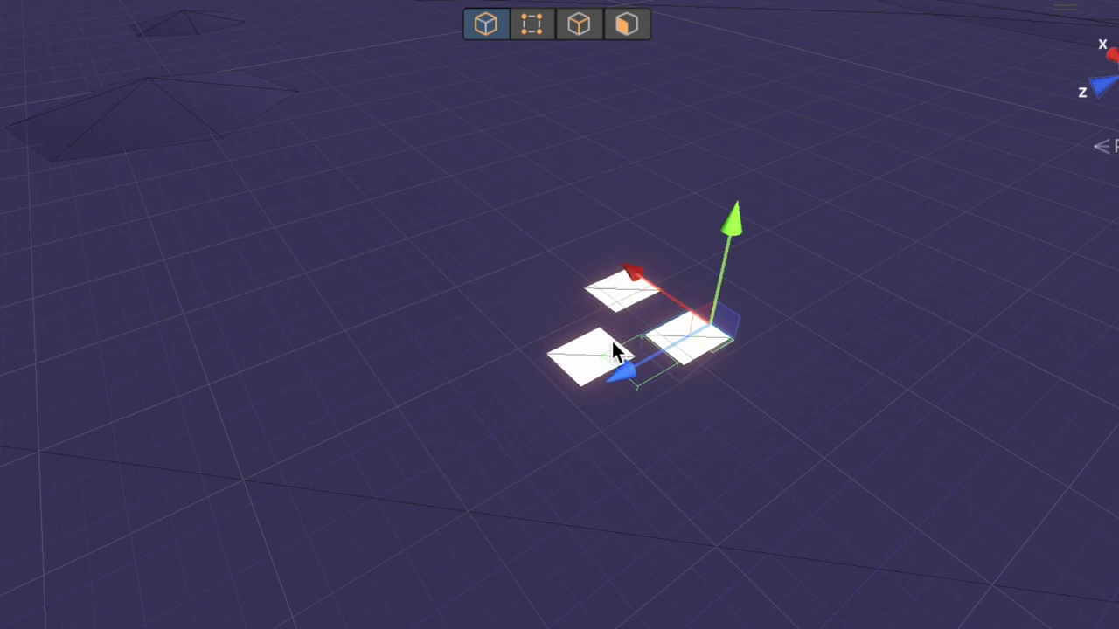